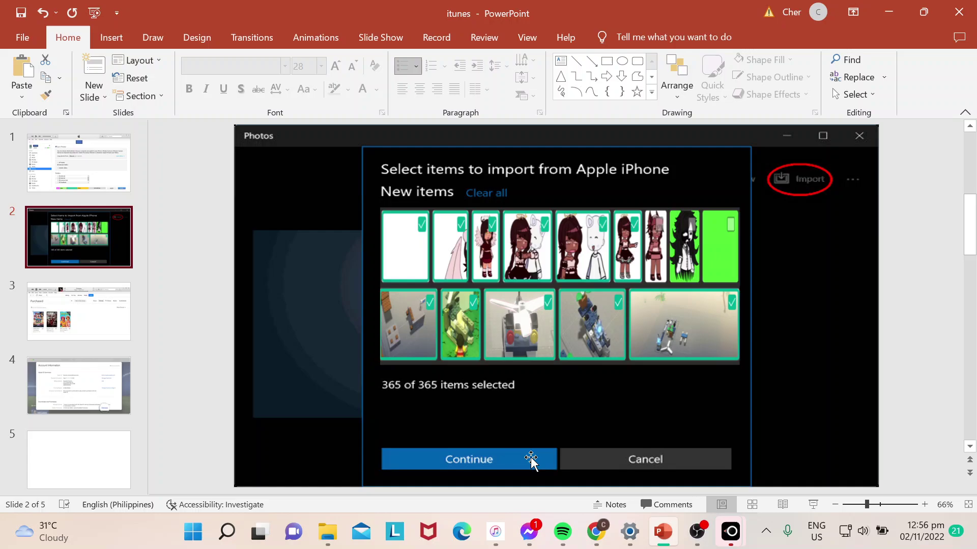
Step: Open Chrome's taskbar jump list, then dismiss it while slide 2 stays in view
right_click(596, 532)
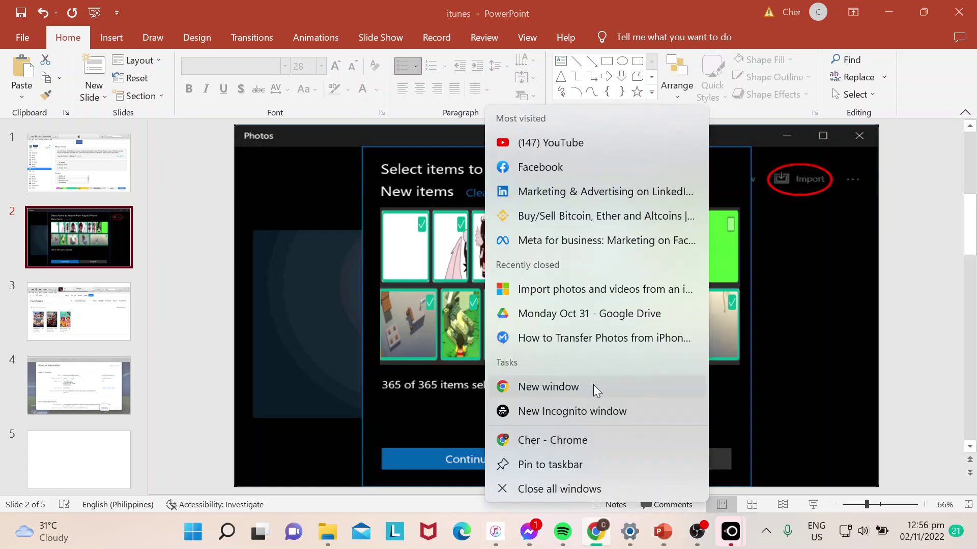
click(428, 439)
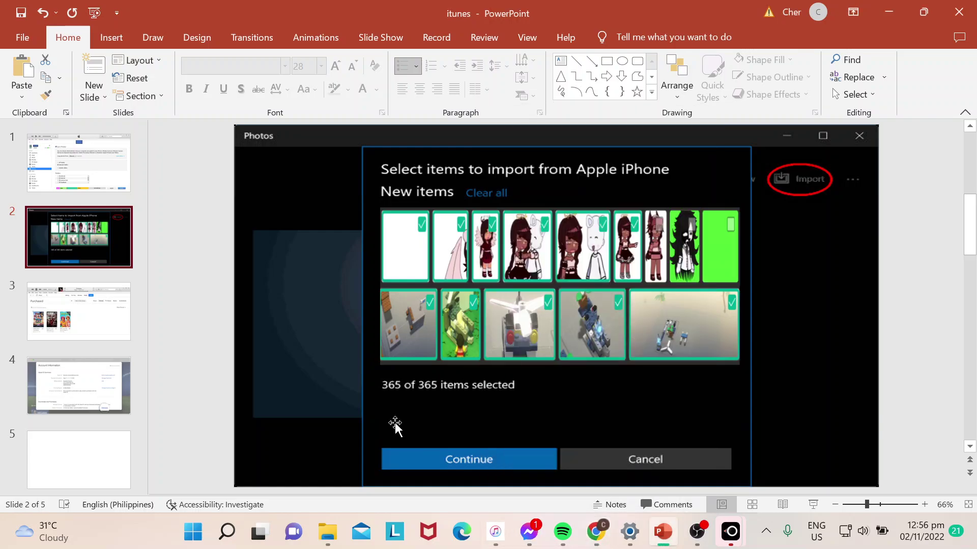
click(596, 532)
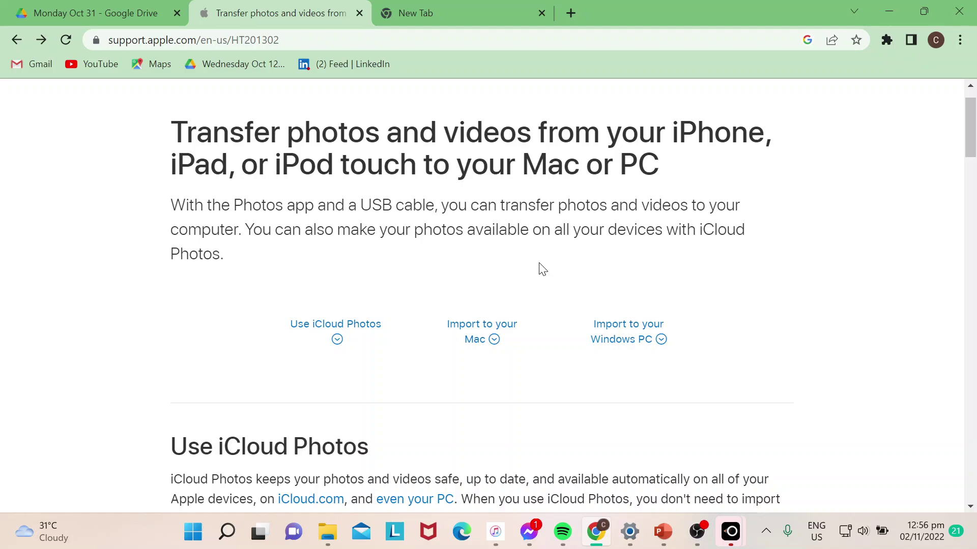
scroll(539, 269, down, 2)
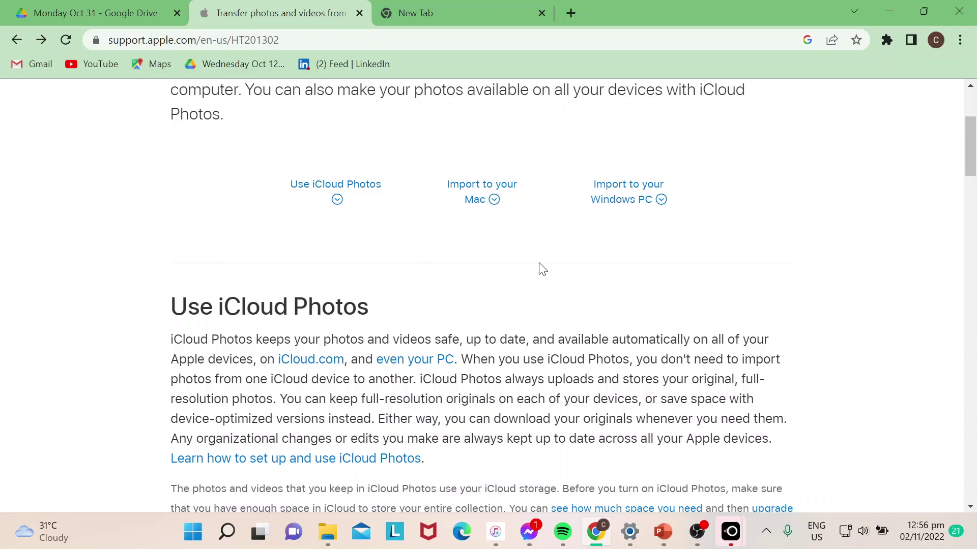
scroll(541, 264, down, 1)
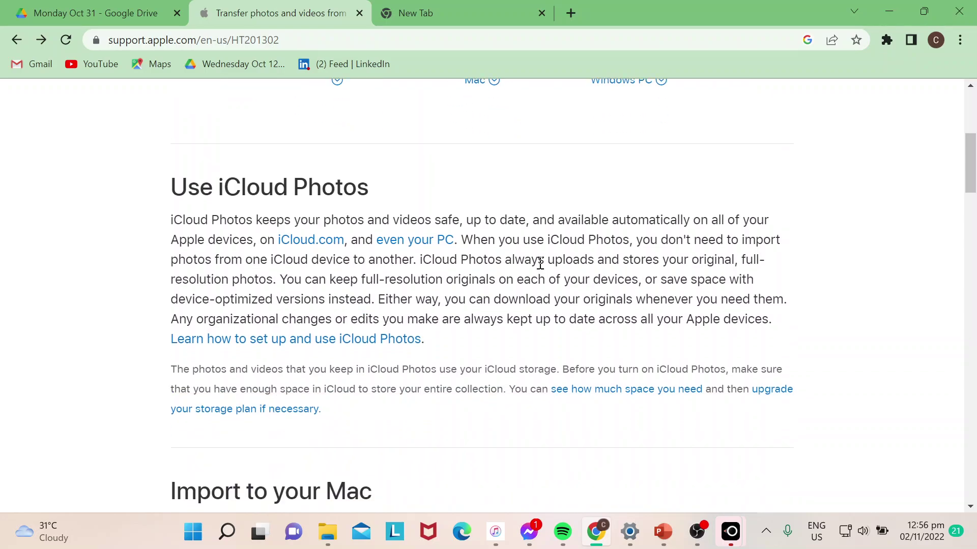
scroll(540, 264, down, 1)
scroll(539, 263, down, 1)
scroll(540, 264, down, 1)
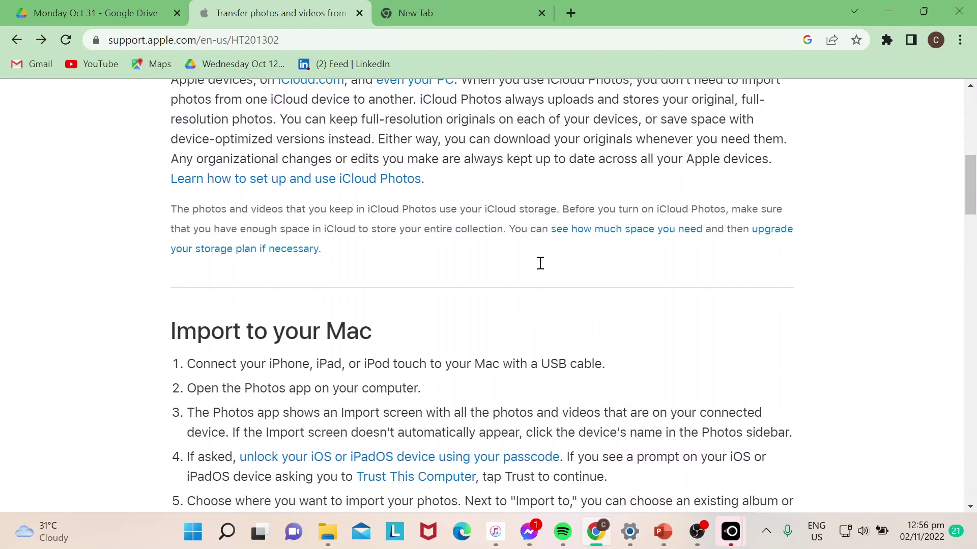
scroll(540, 267, down, 1)
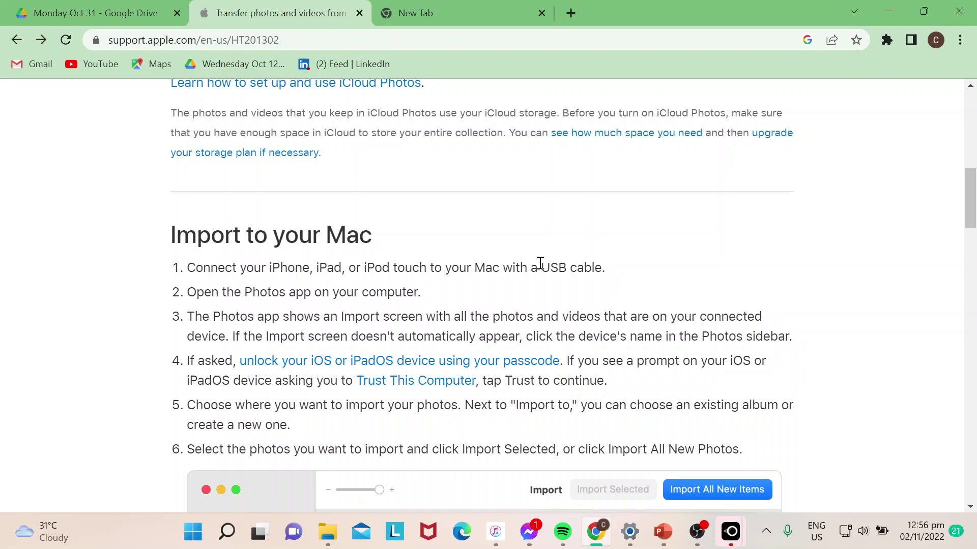
scroll(539, 263, up, 2)
scroll(540, 264, down, 2)
scroll(539, 263, down, 3)
scroll(539, 267, down, 2)
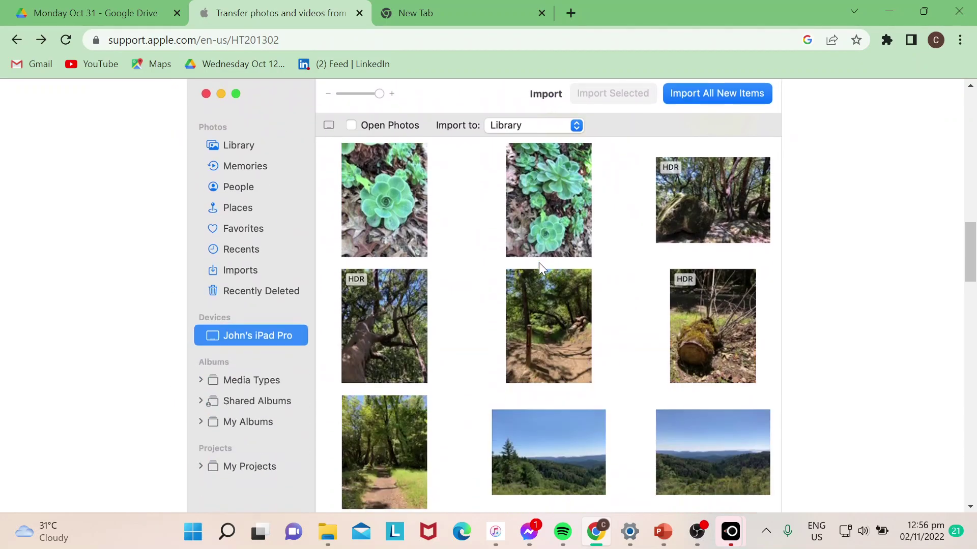
scroll(539, 268, up, 1)
scroll(539, 268, down, 3)
scroll(538, 268, down, 3)
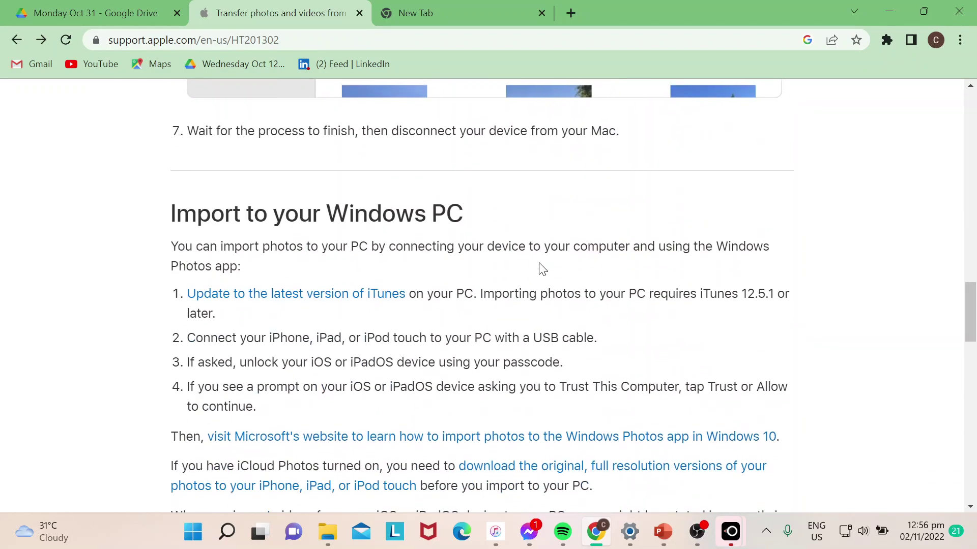
scroll(540, 269, down, 2)
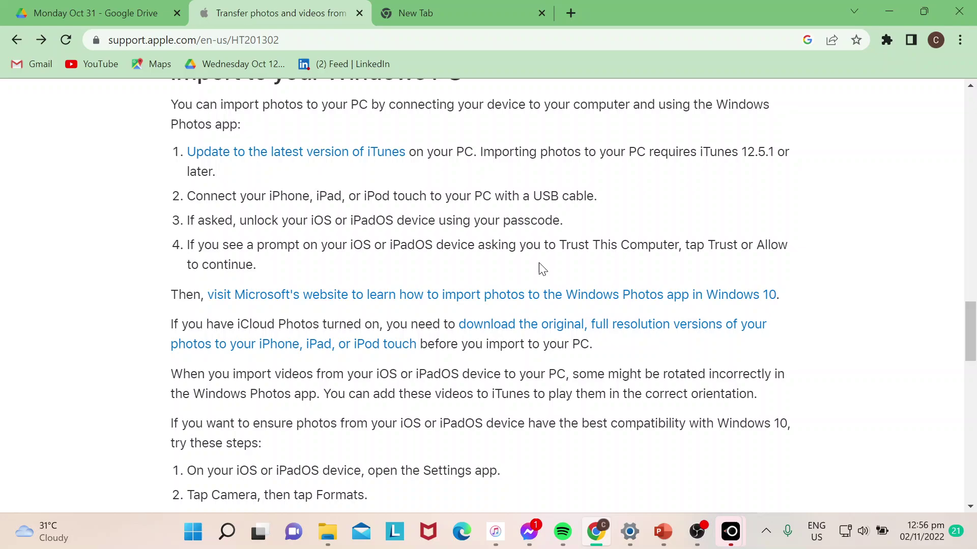
scroll(539, 269, down, 2)
scroll(539, 269, down, 2)
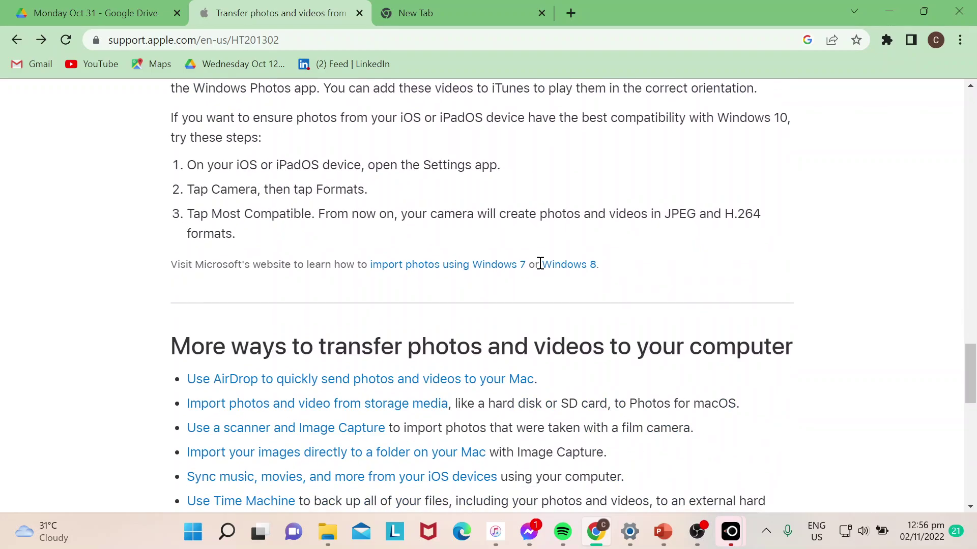
scroll(540, 267, down, 2)
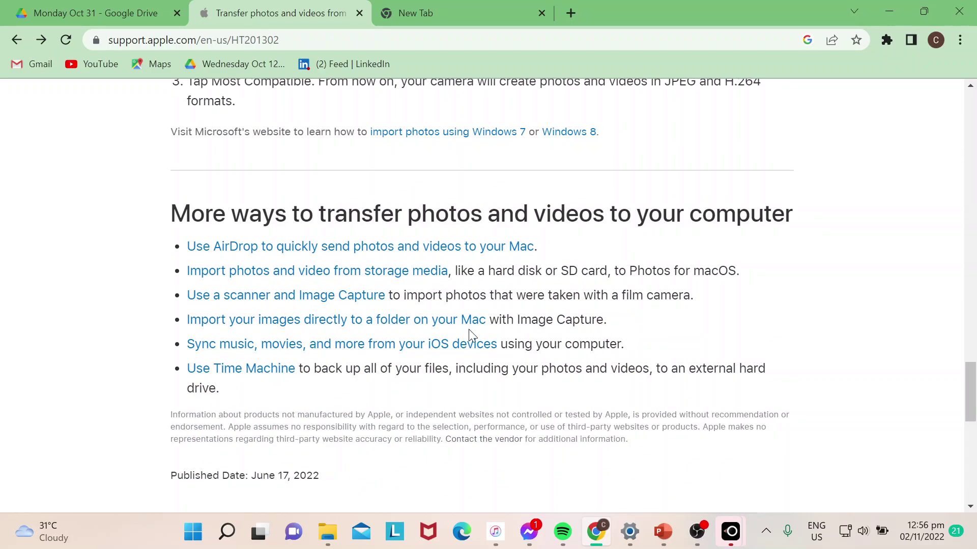